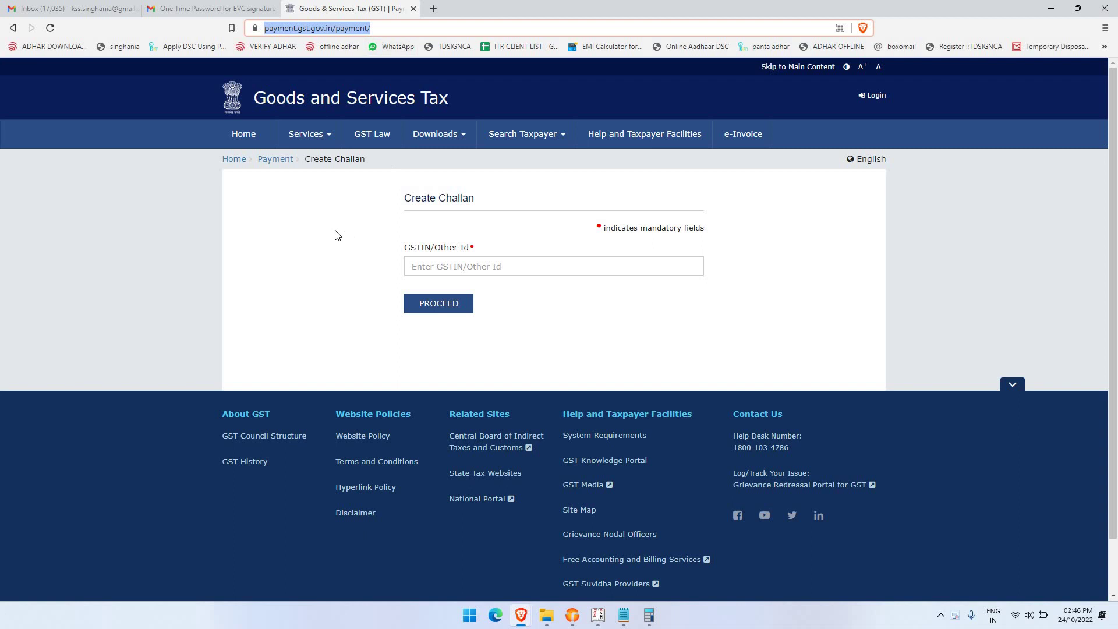
Enter the taxpayer's GSTIN and the captcha characters, then submit them
left_click(337, 235)
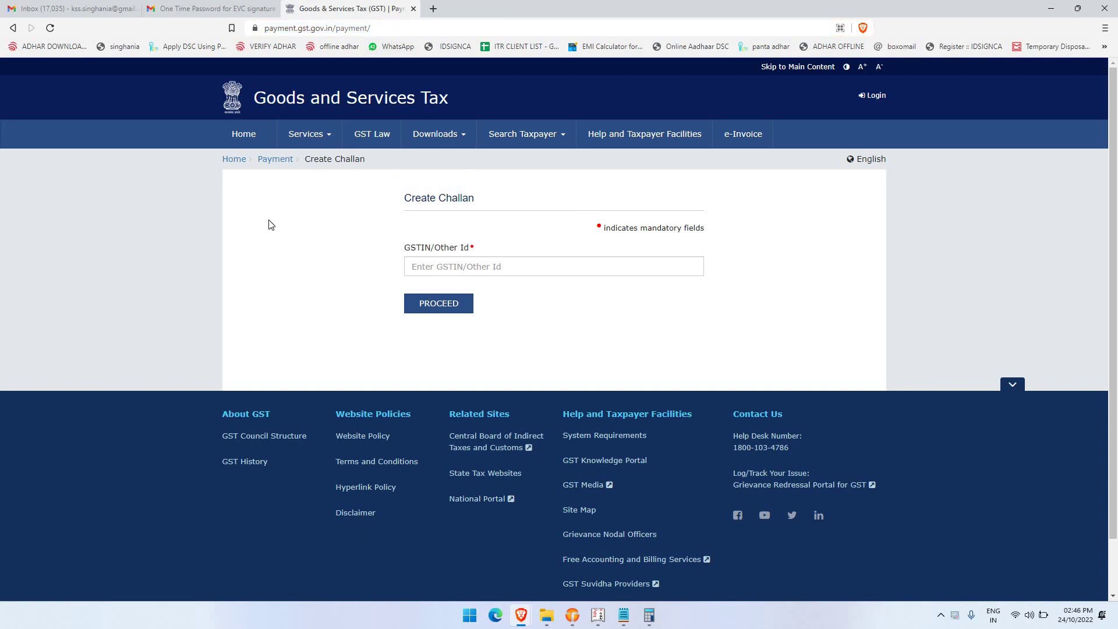
left_click(434, 268)
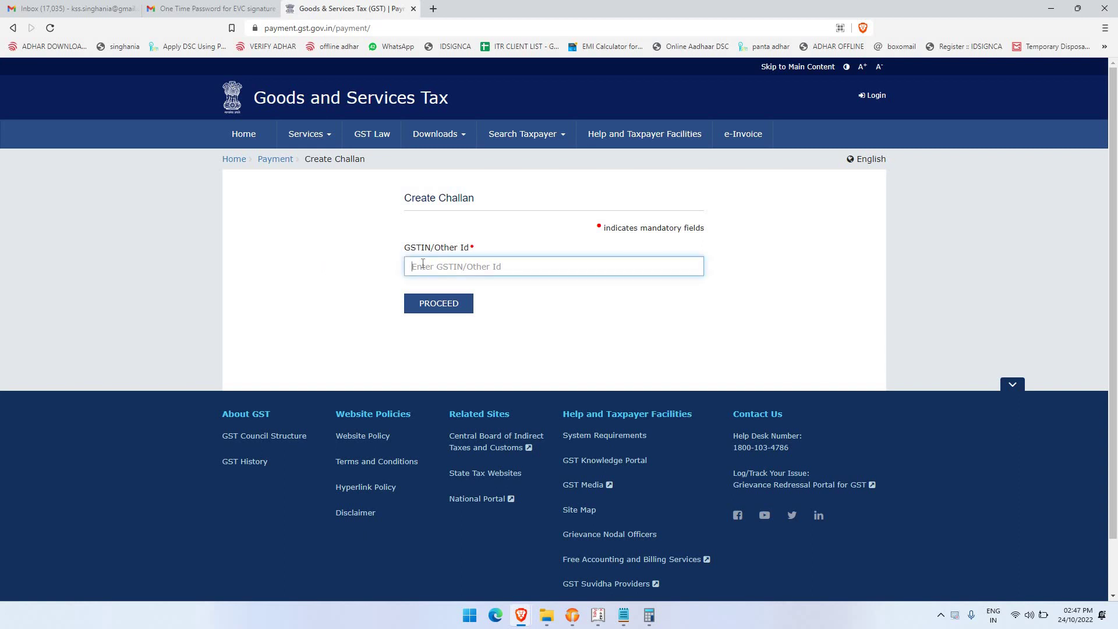
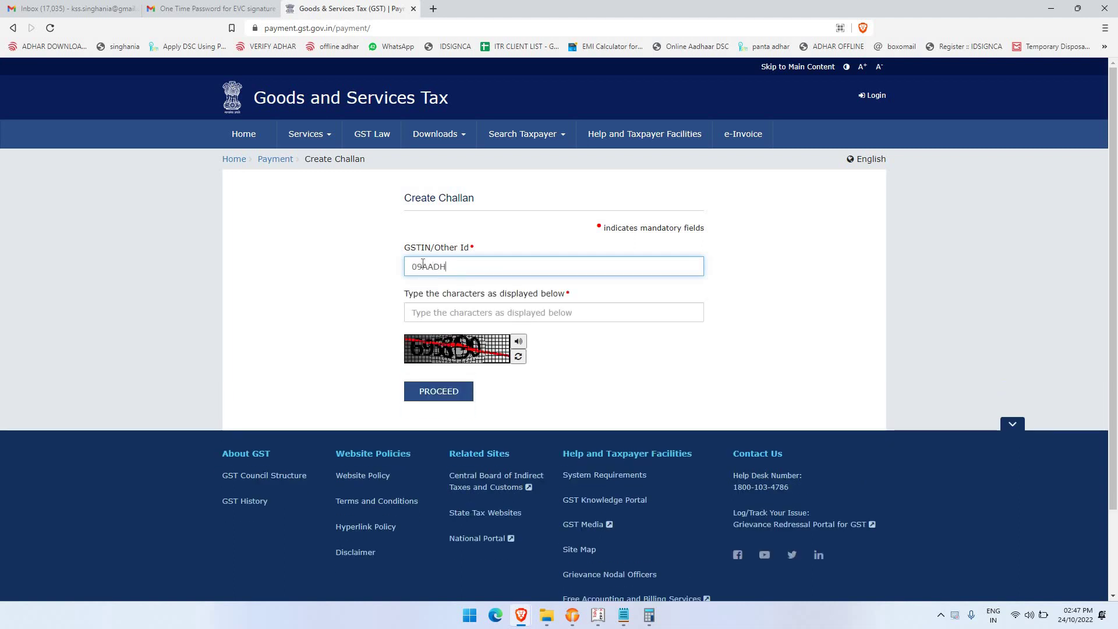
key("Tab")
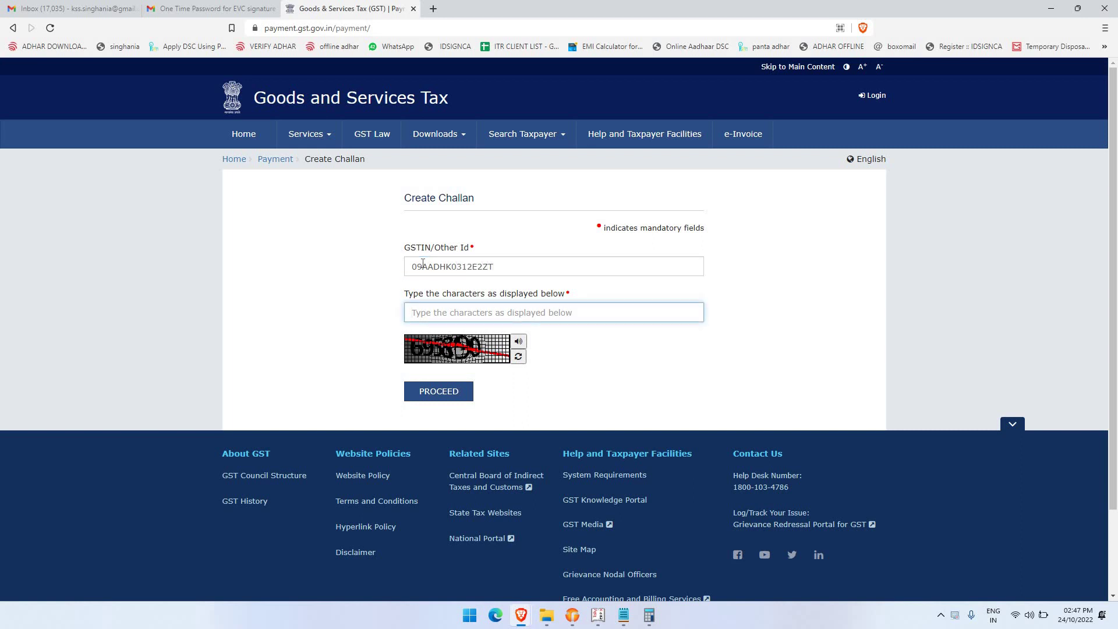
type("695890")
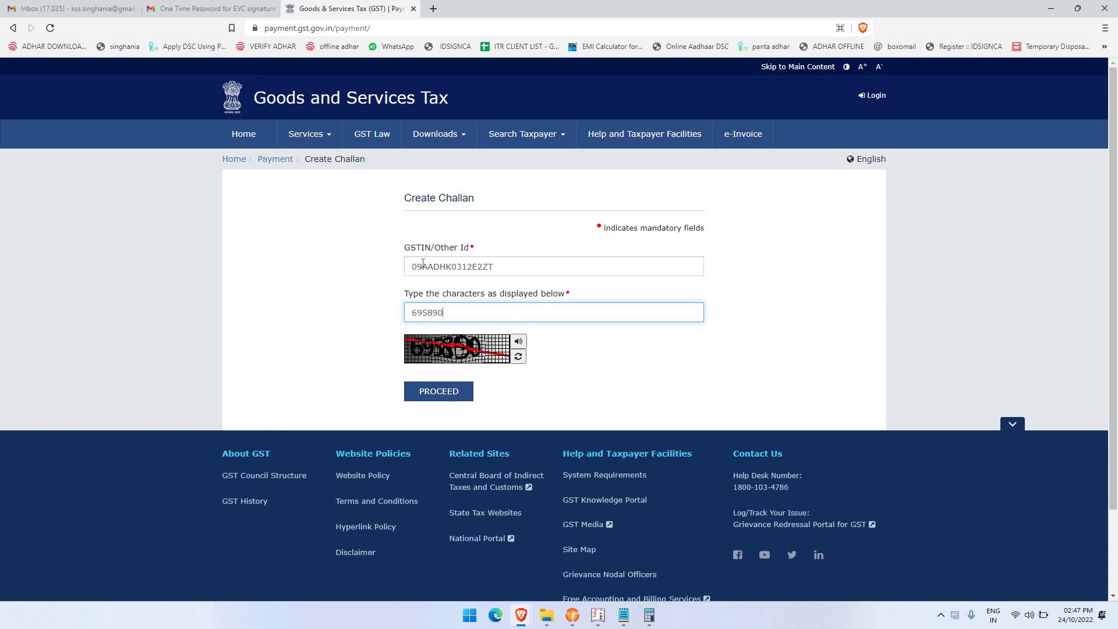
key("Return")
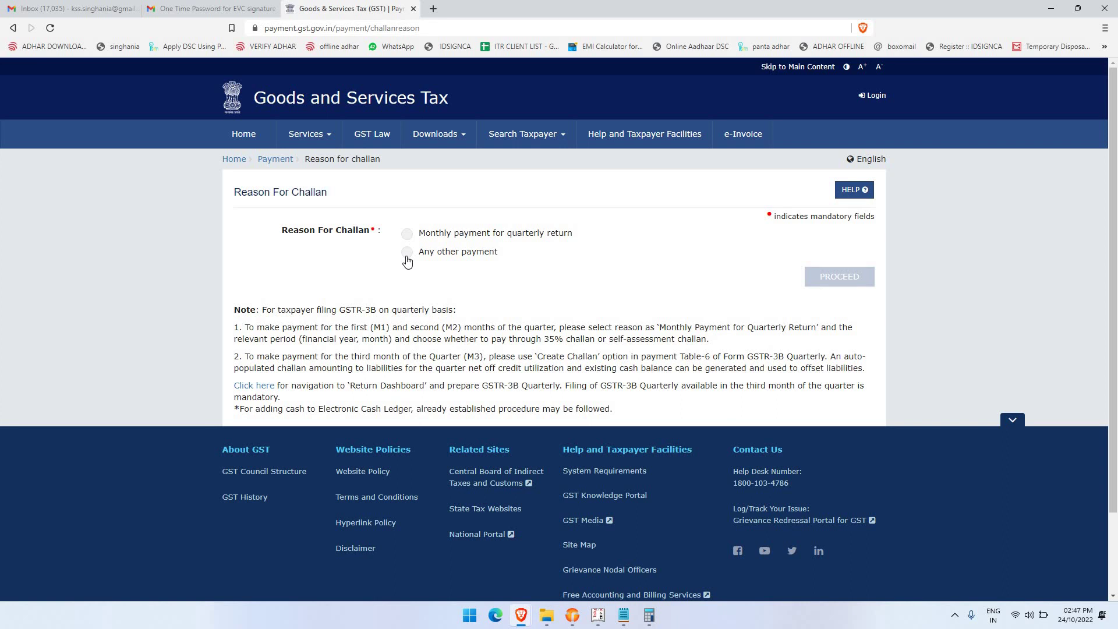
Choose 'Any other payment' as the challan reason and proceed to Create Challan
left_click(407, 256)
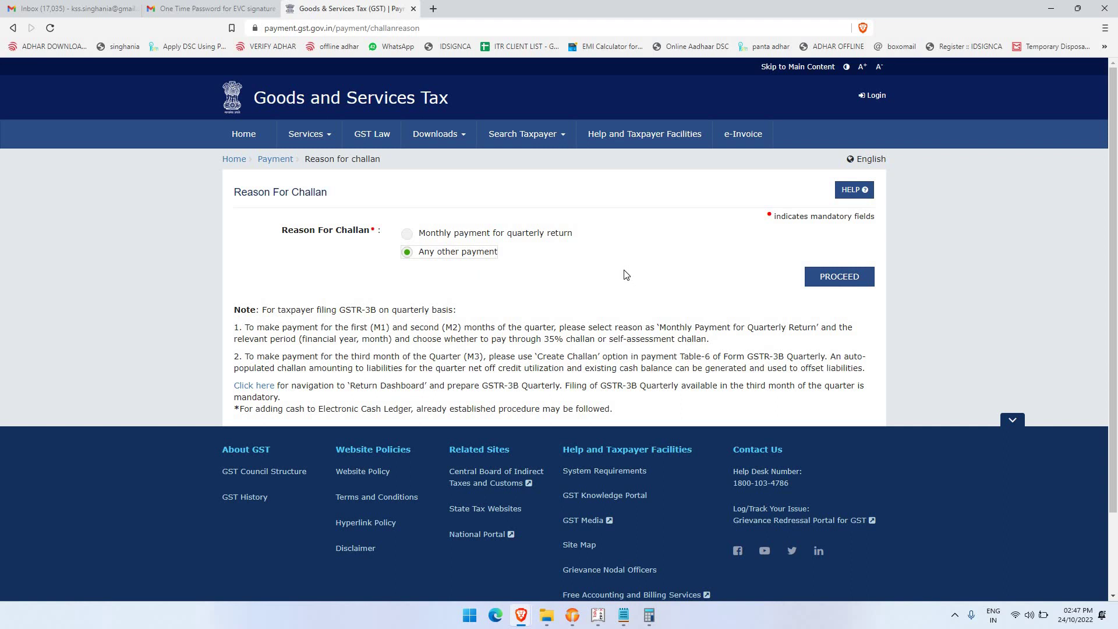
left_click(856, 279)
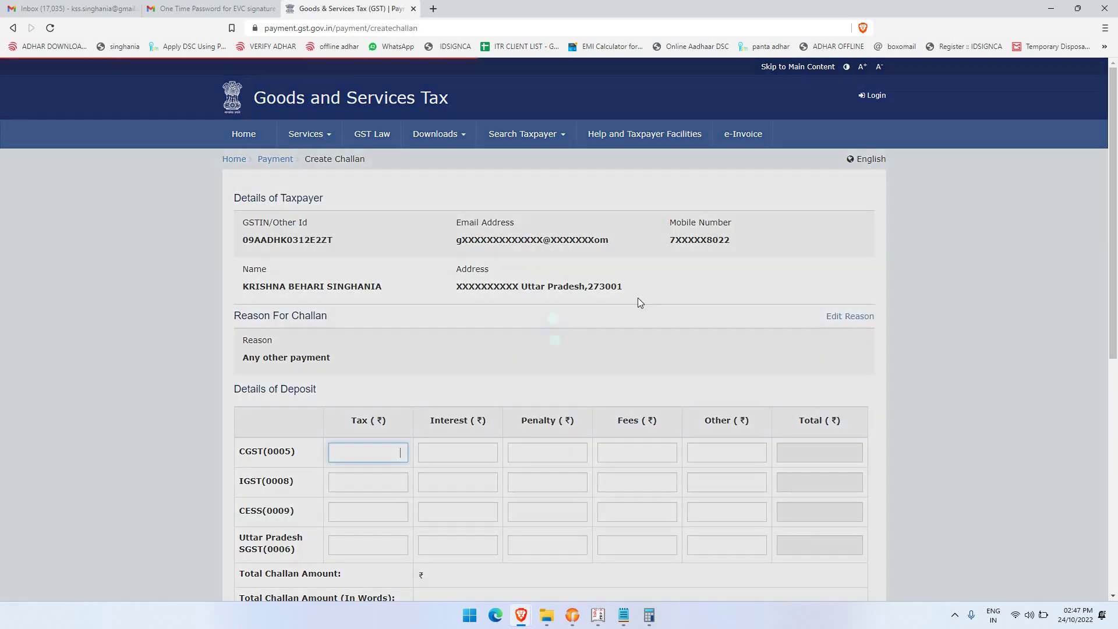
scroll(396, 314, "down", 3)
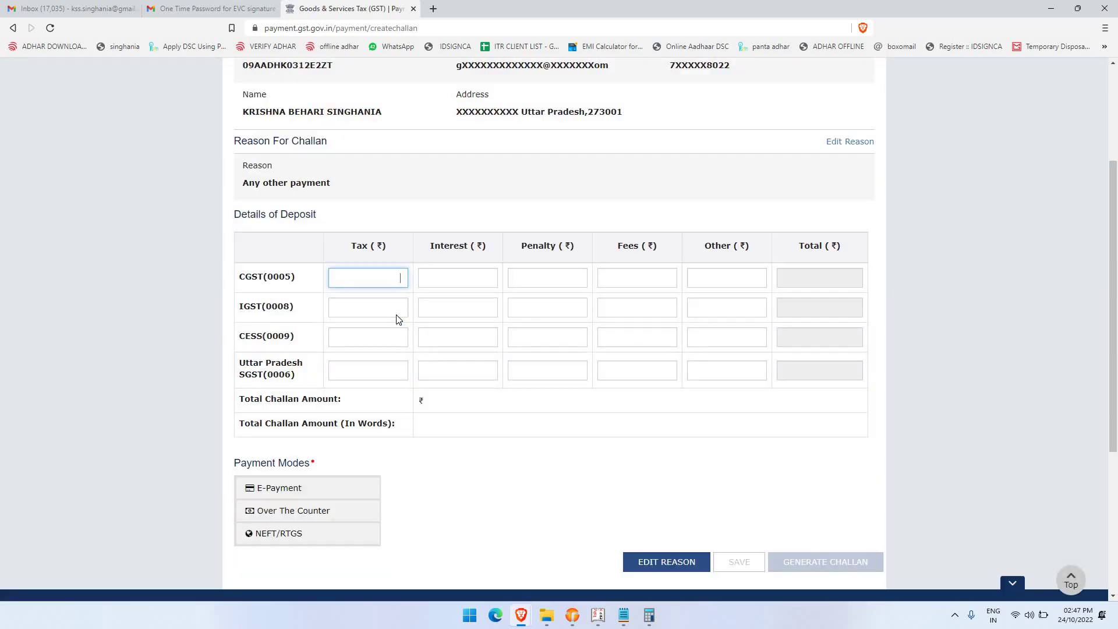
scroll(612, 285, "up", 1)
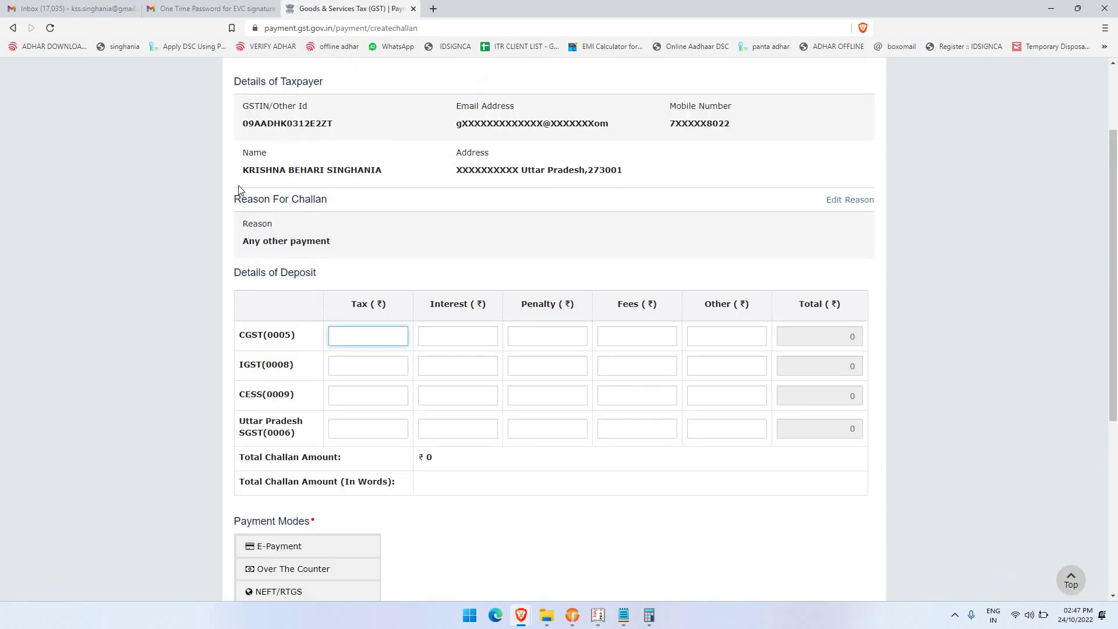
Highlight the taxpayer's name and review the empty deposit details table
left_click_drag(241, 171, 385, 185)
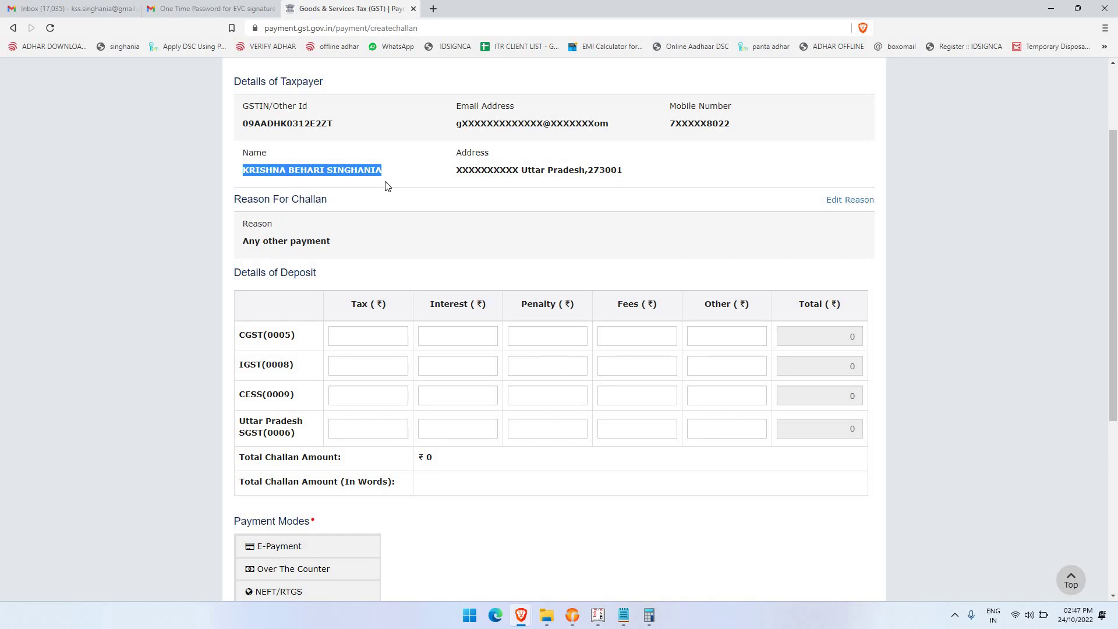
scroll(386, 183, "up", 2)
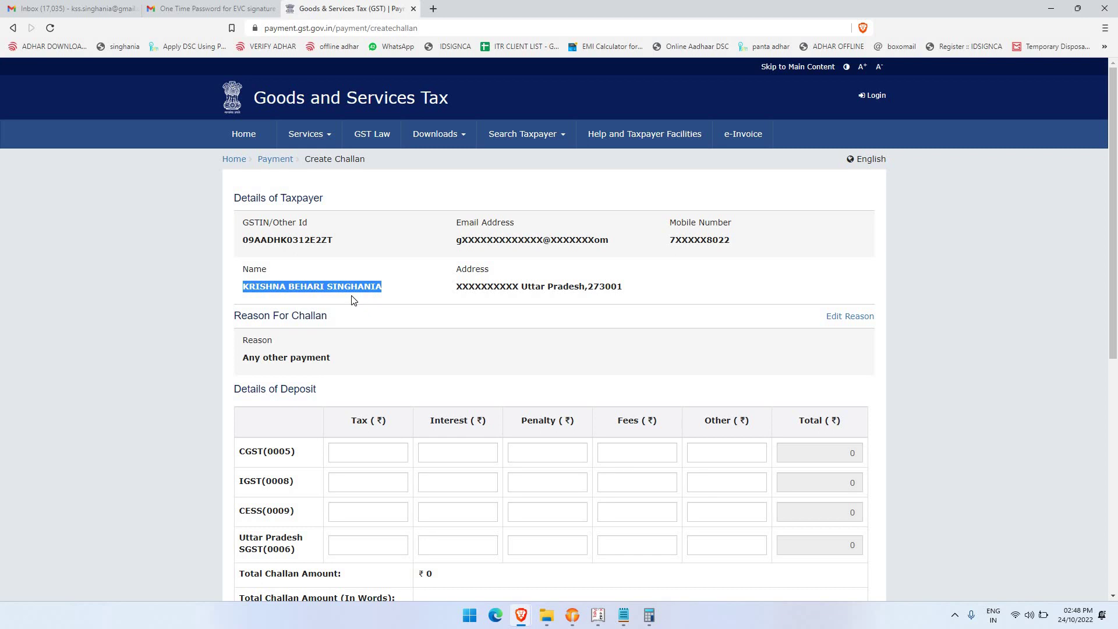
scroll(354, 301, "down", 2)
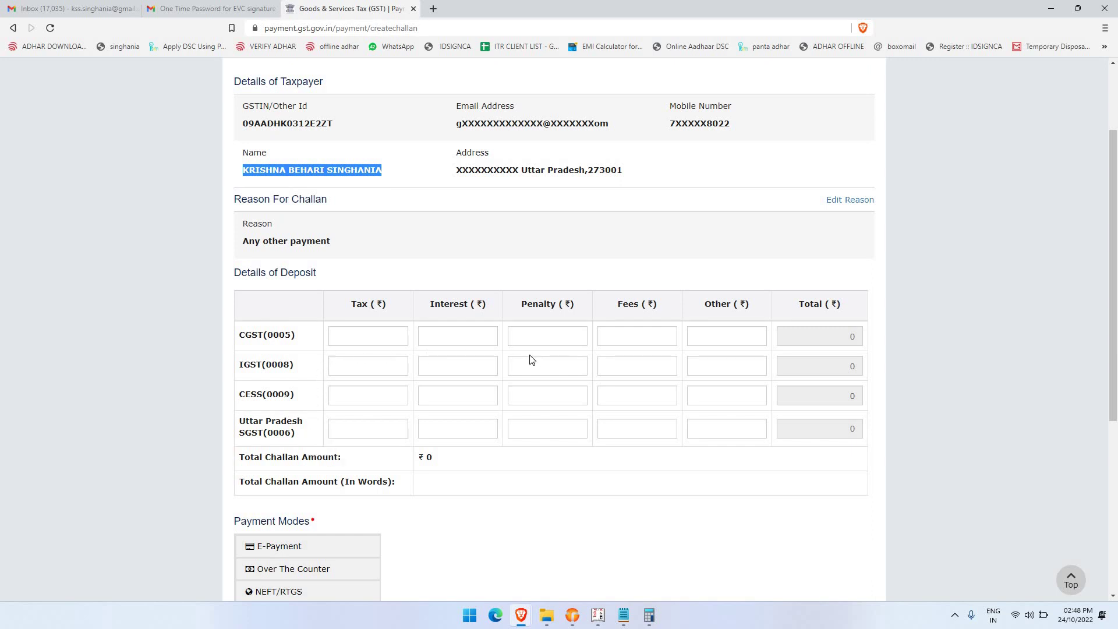
scroll(530, 360, "down", 1)
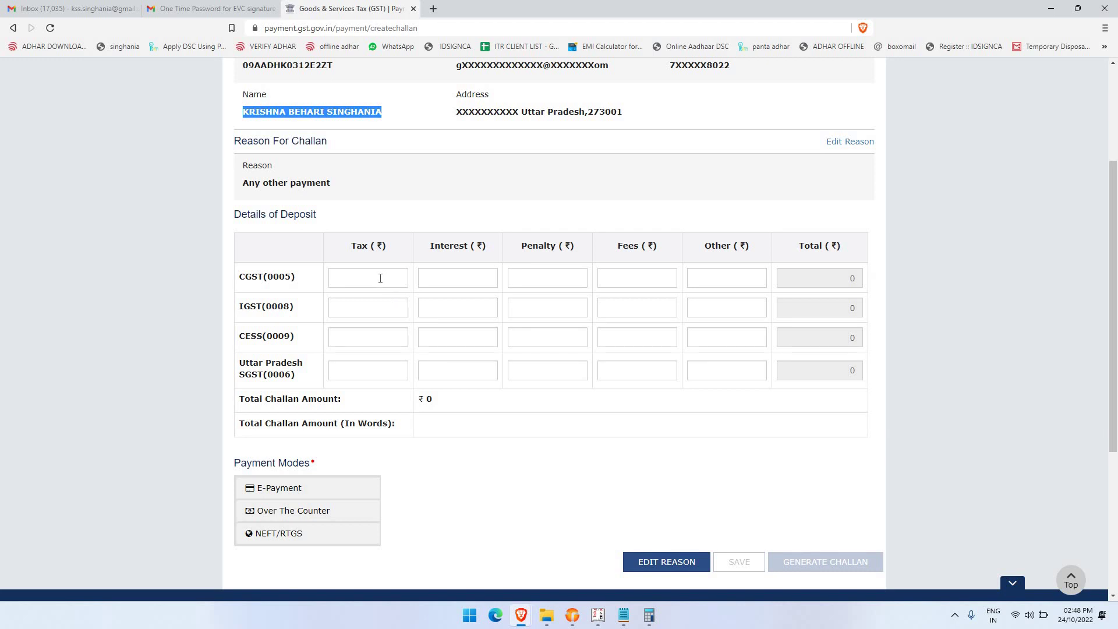
Enter ₹100 CGST tax and ₹100 Uttar Pradesh SGST tax, giving a ₹200 total
left_click(380, 278)
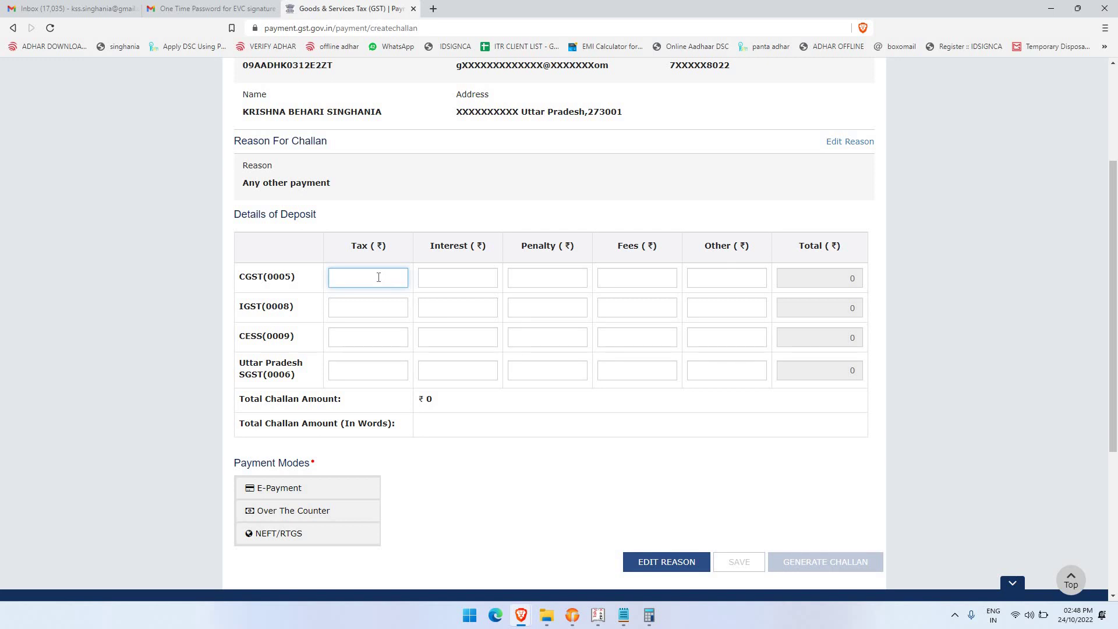
type("100")
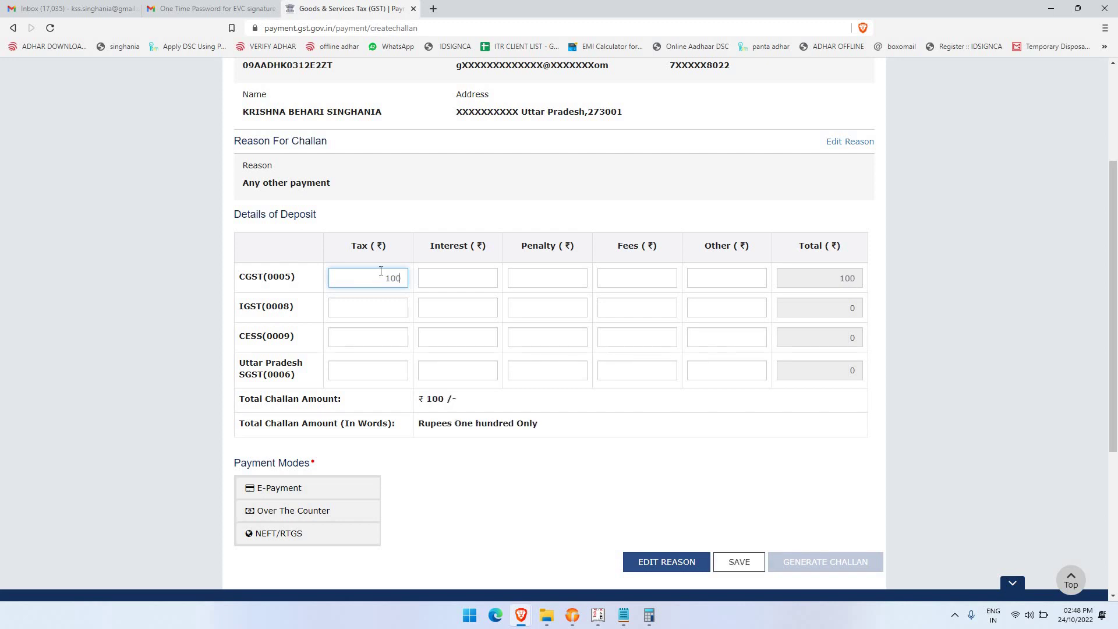
left_click(380, 372)
type("100")
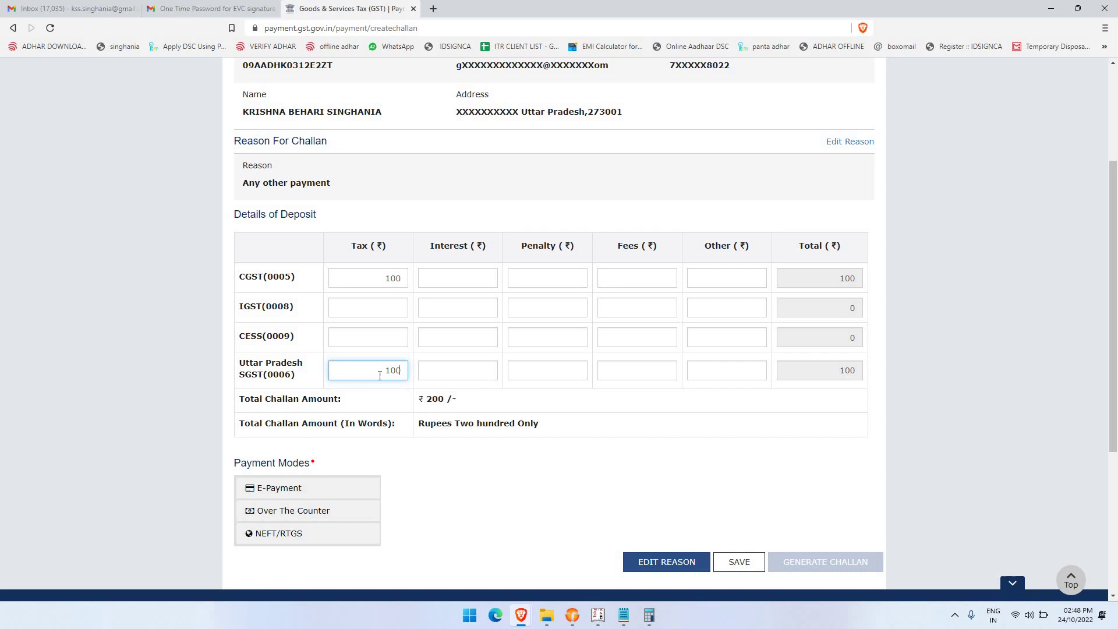
key("Tab")
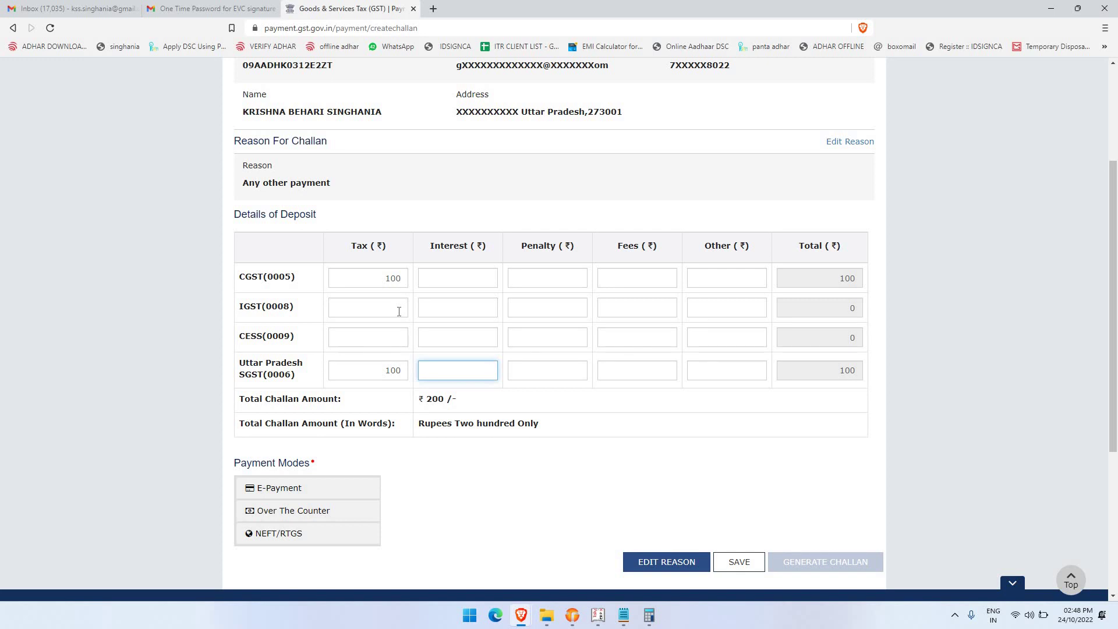
scroll(399, 311, "down", 2)
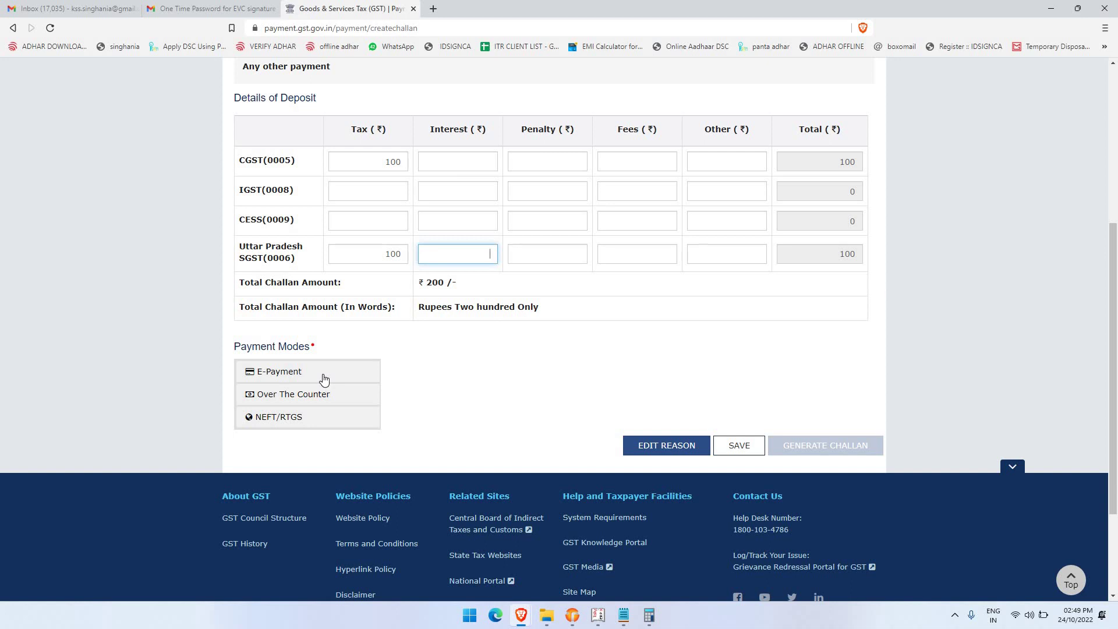
Select E-Payment and generate the challan, re-entering the taxpayer's GSTIN to verify
left_click(325, 380)
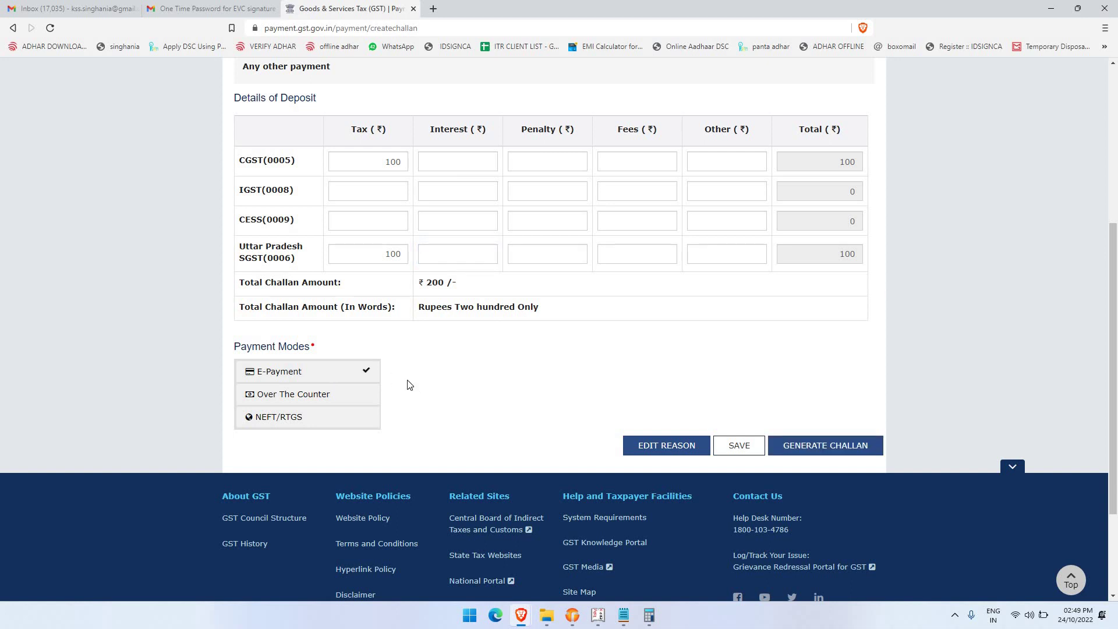
left_click(841, 446)
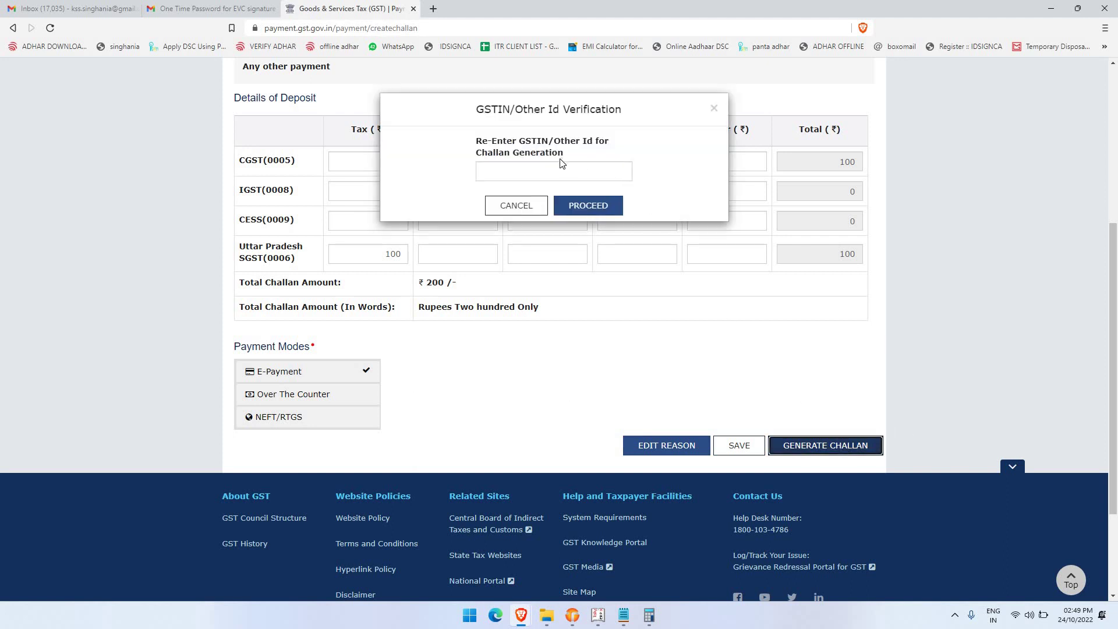
left_click(558, 167)
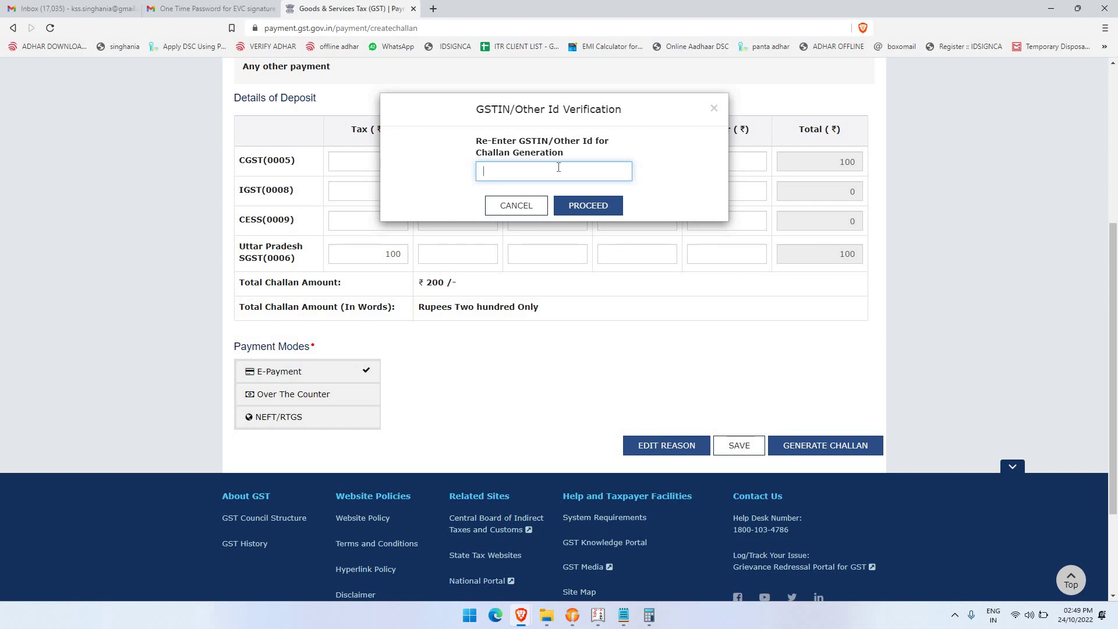
key("Tab")
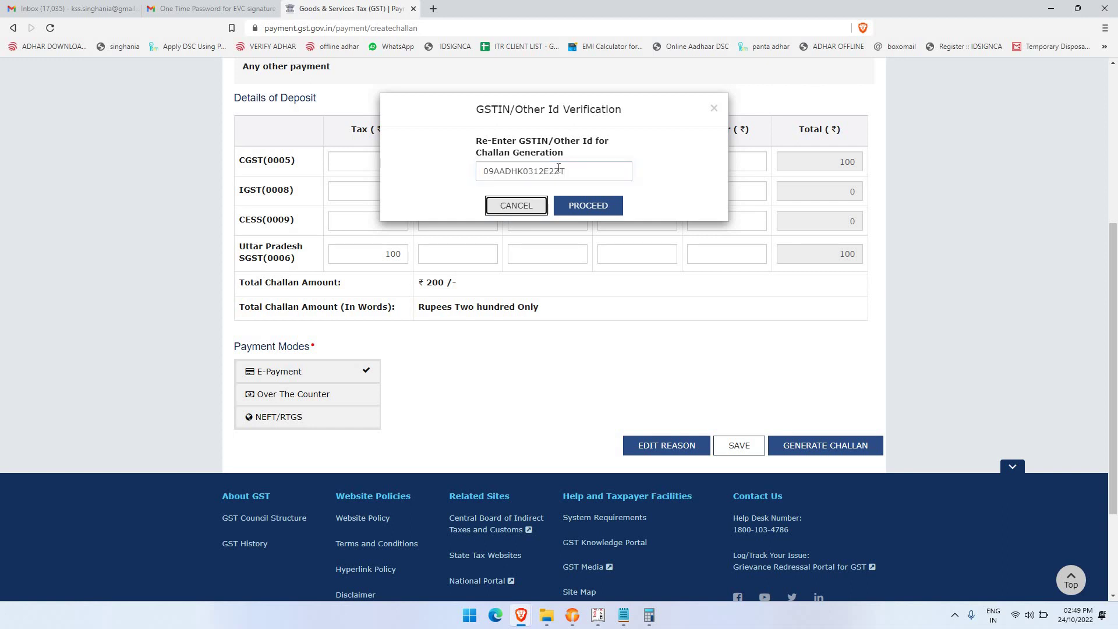
left_click(587, 206)
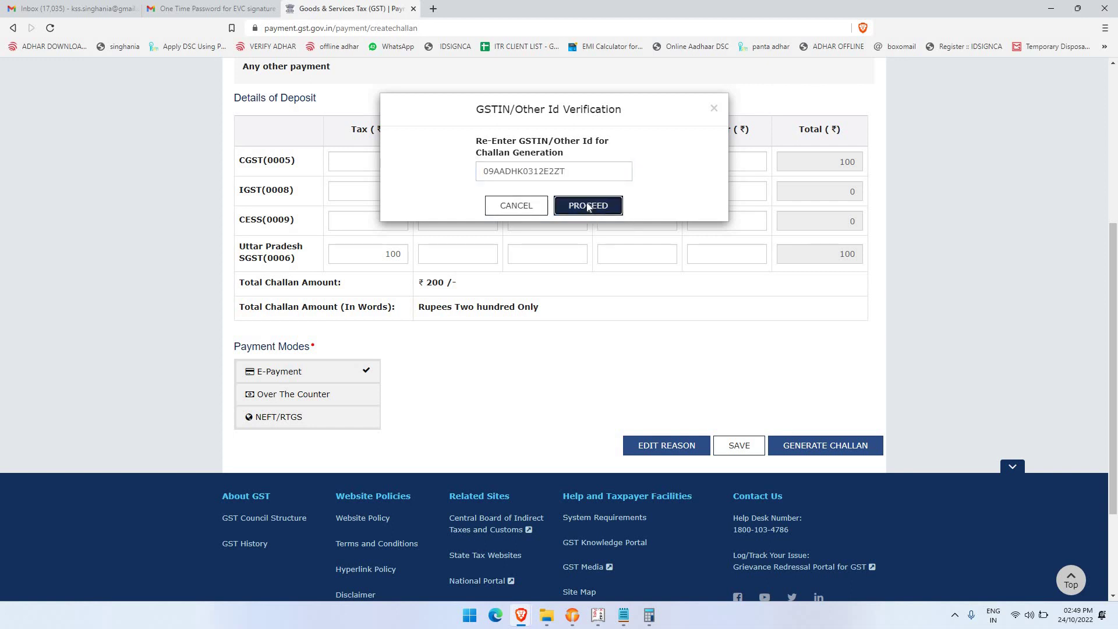
scroll(587, 204, "down", 5)
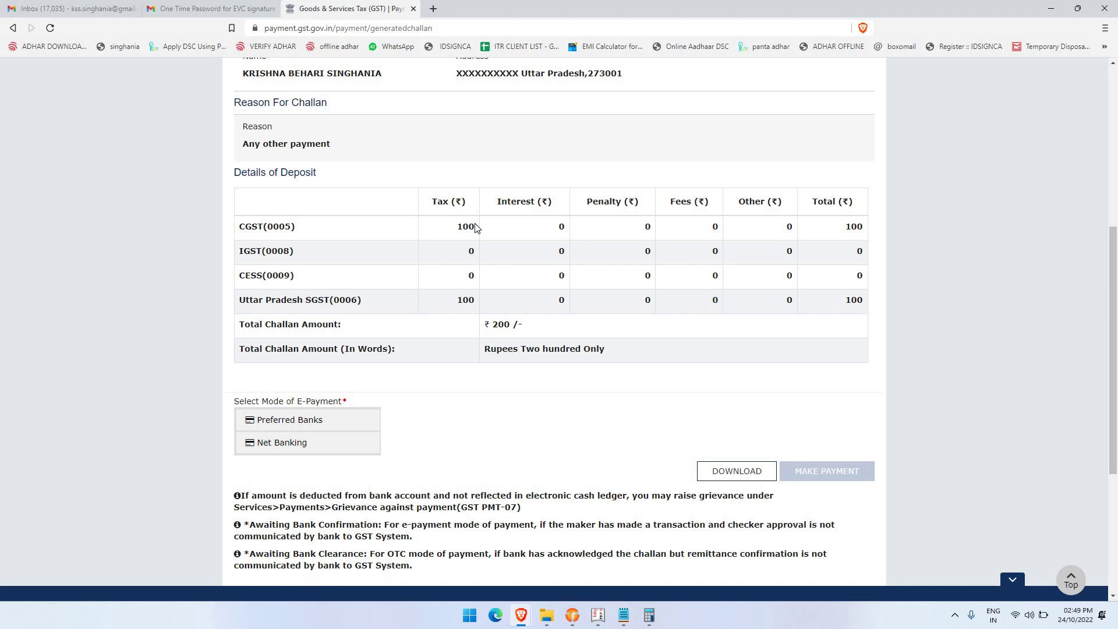
Pay by Net Banking through Punjab National Bank, accepting the terms and conditions
scroll(401, 293, "down", 1)
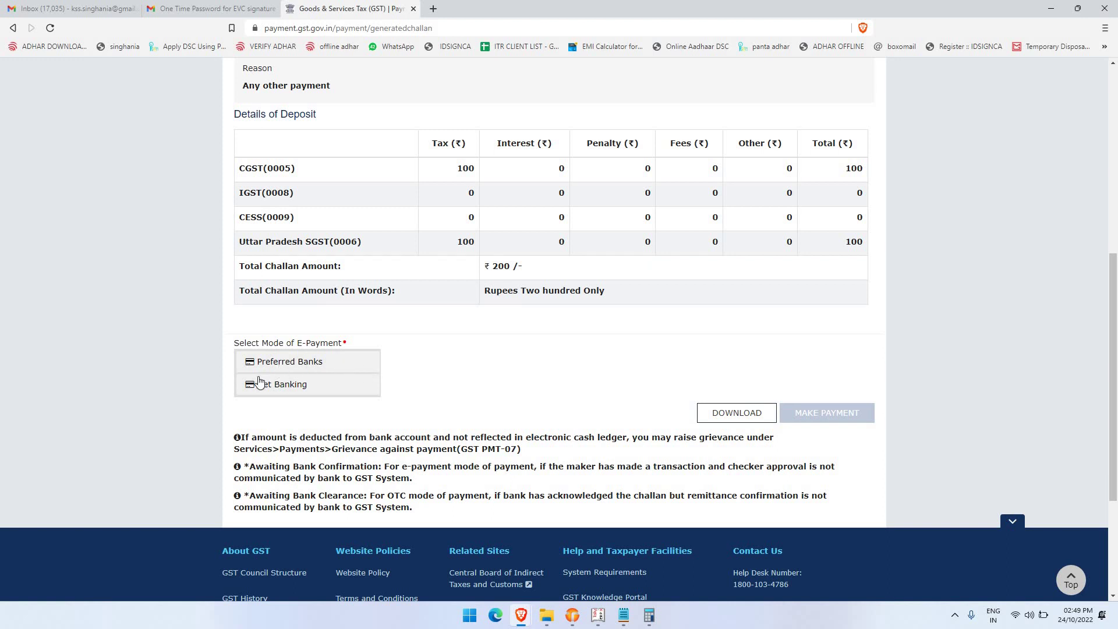
left_click(293, 397)
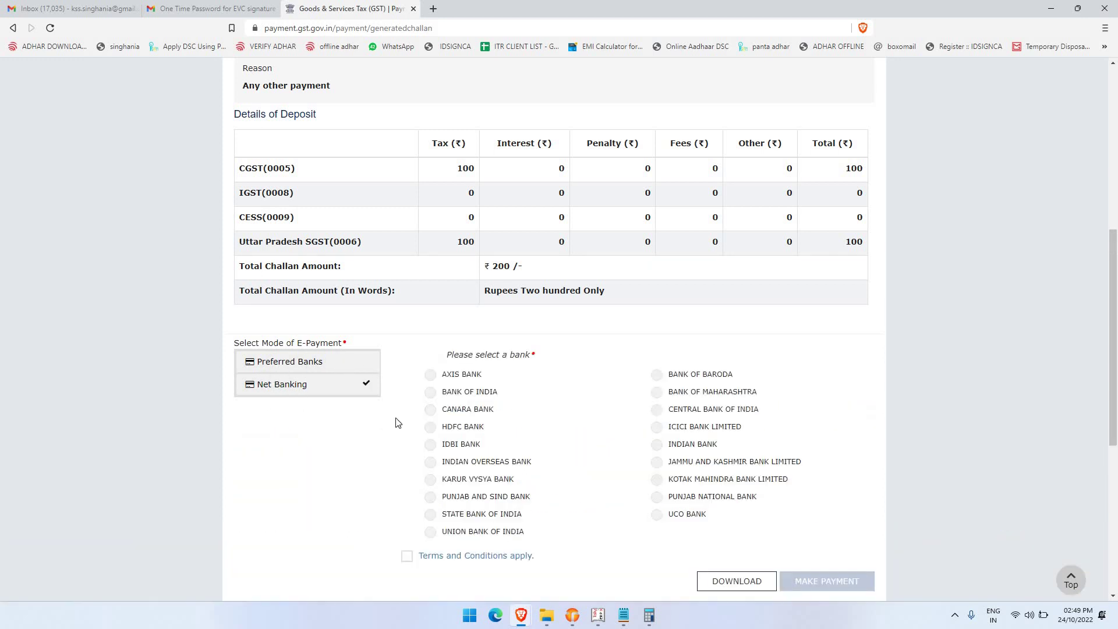
scroll(395, 422, "down", 2)
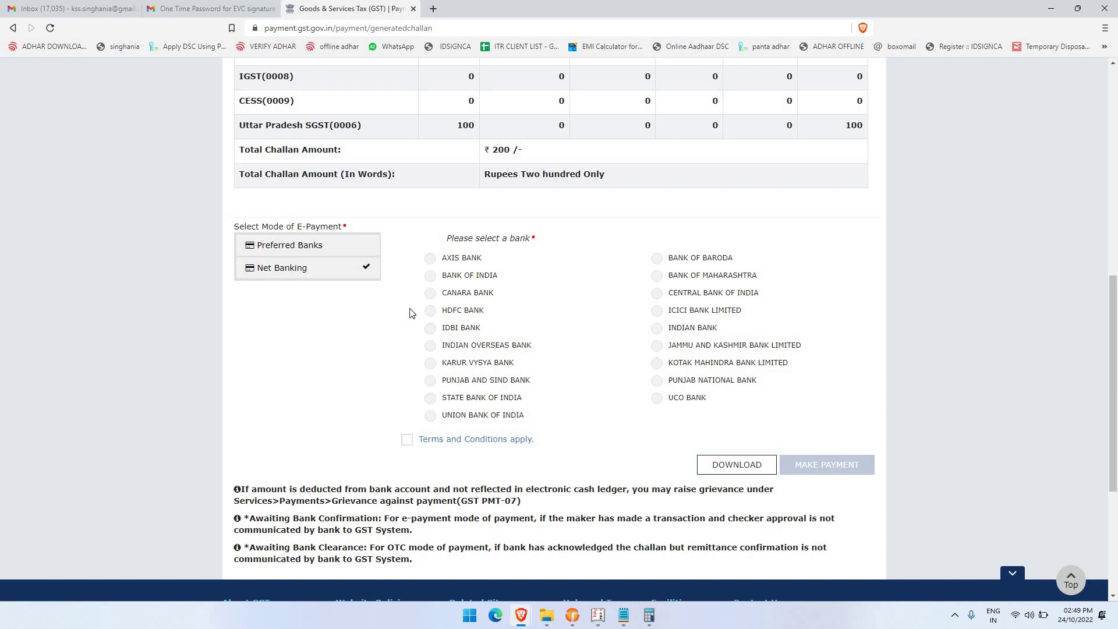
left_click(655, 381)
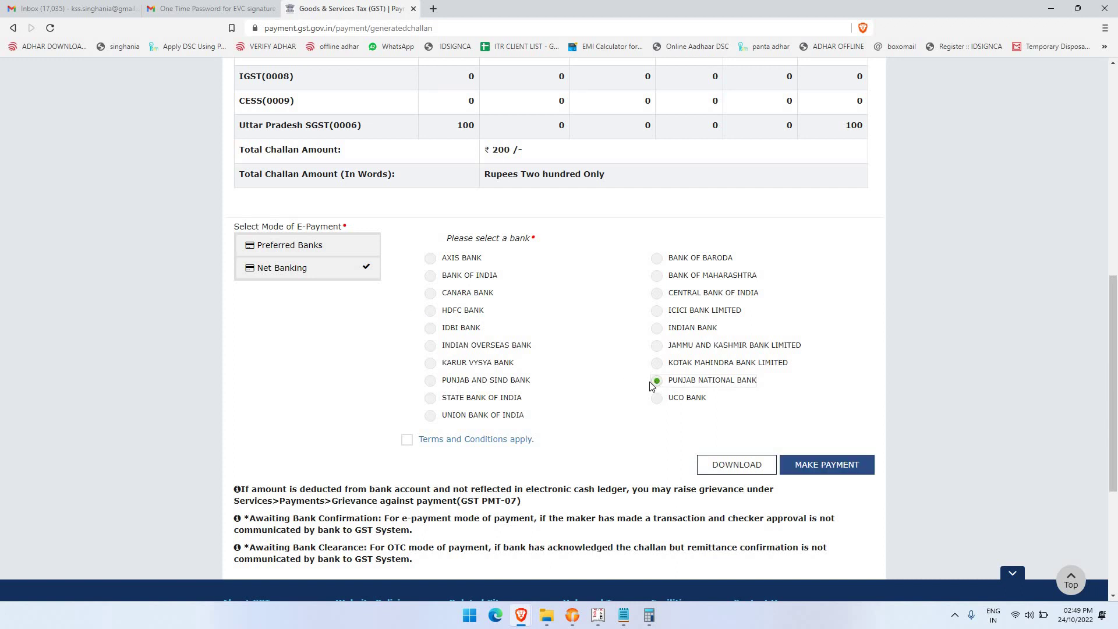
left_click(406, 441)
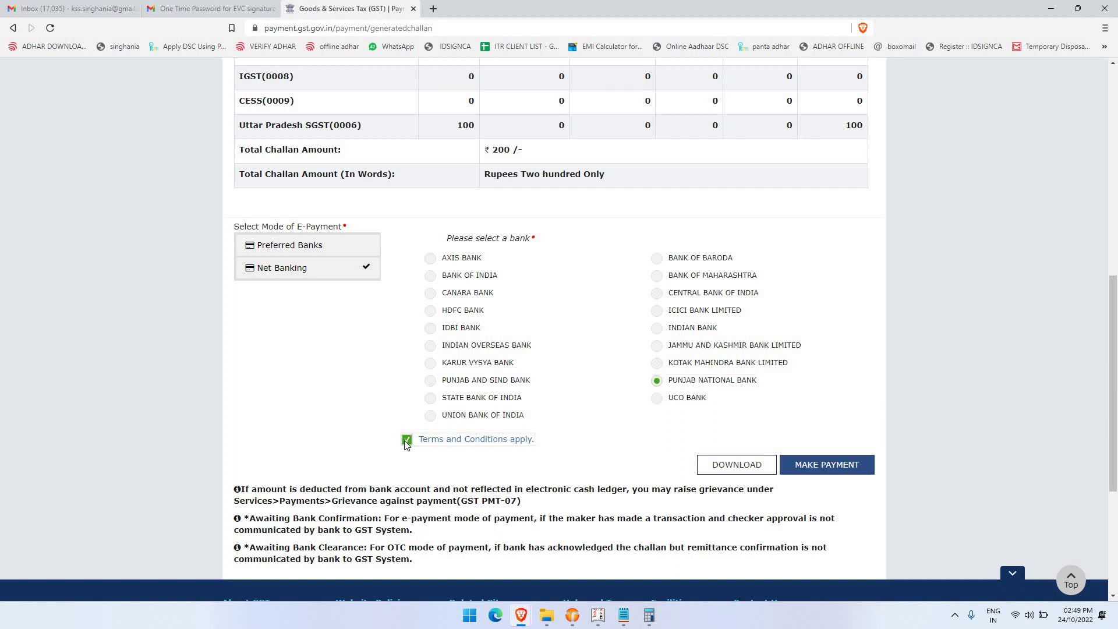
left_click(830, 457)
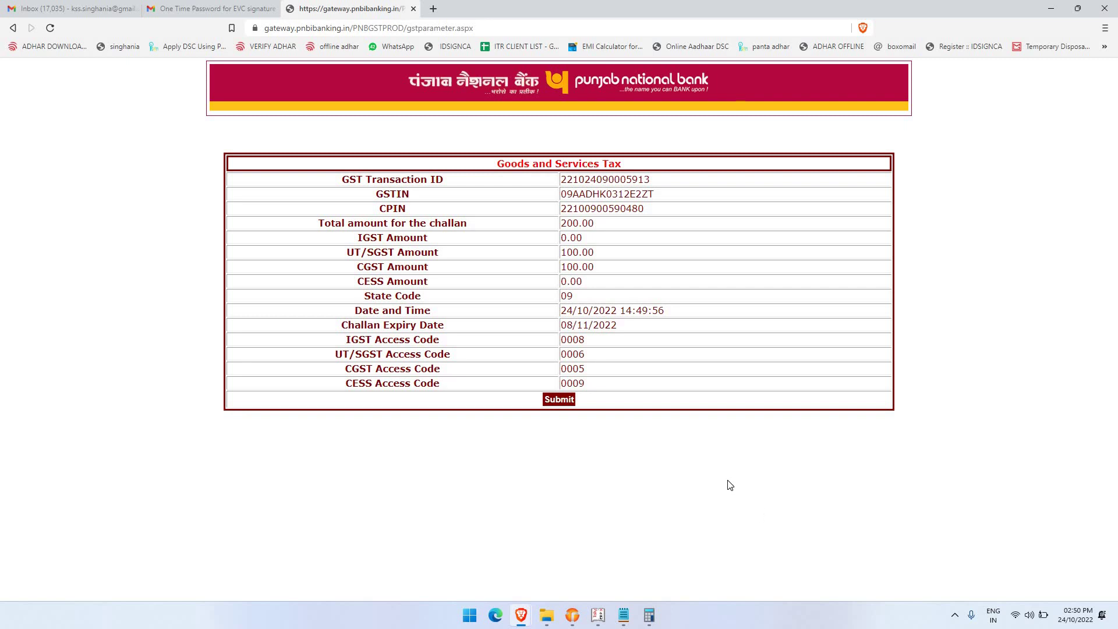
Submit the GST transaction to PNB as a Retail User and reach the log-in panel
left_click(557, 399)
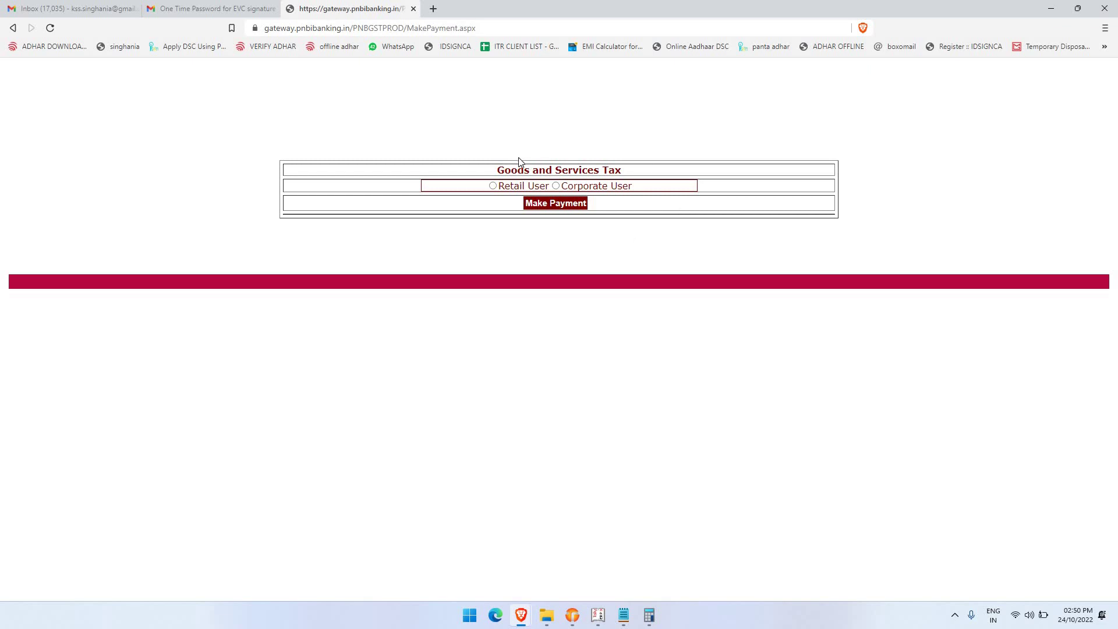
left_click(504, 193)
left_click(543, 204)
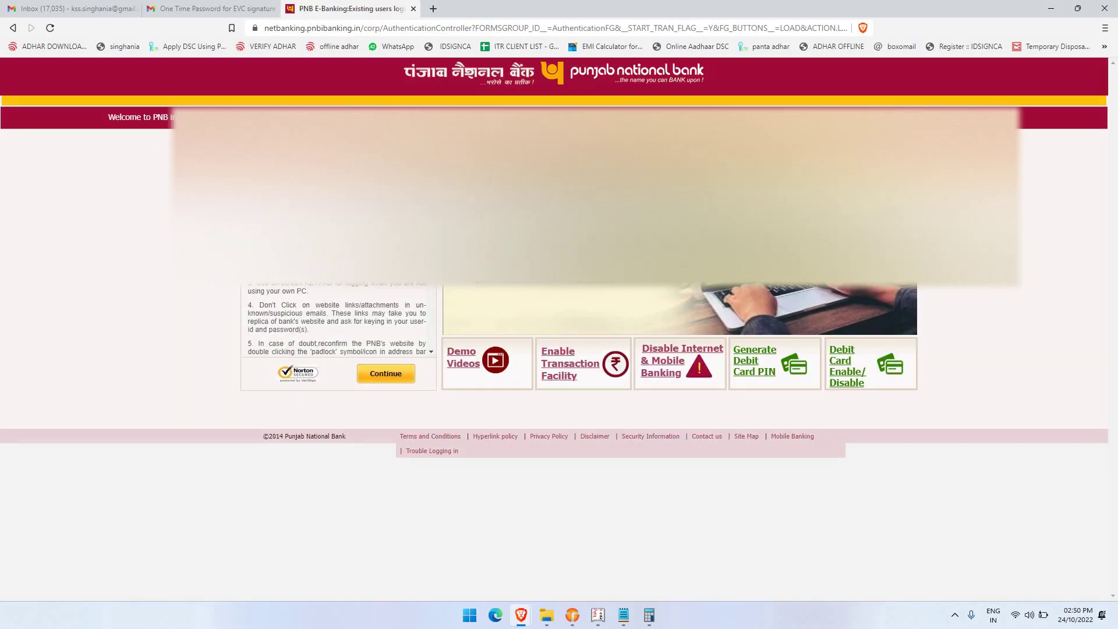
key("Return")
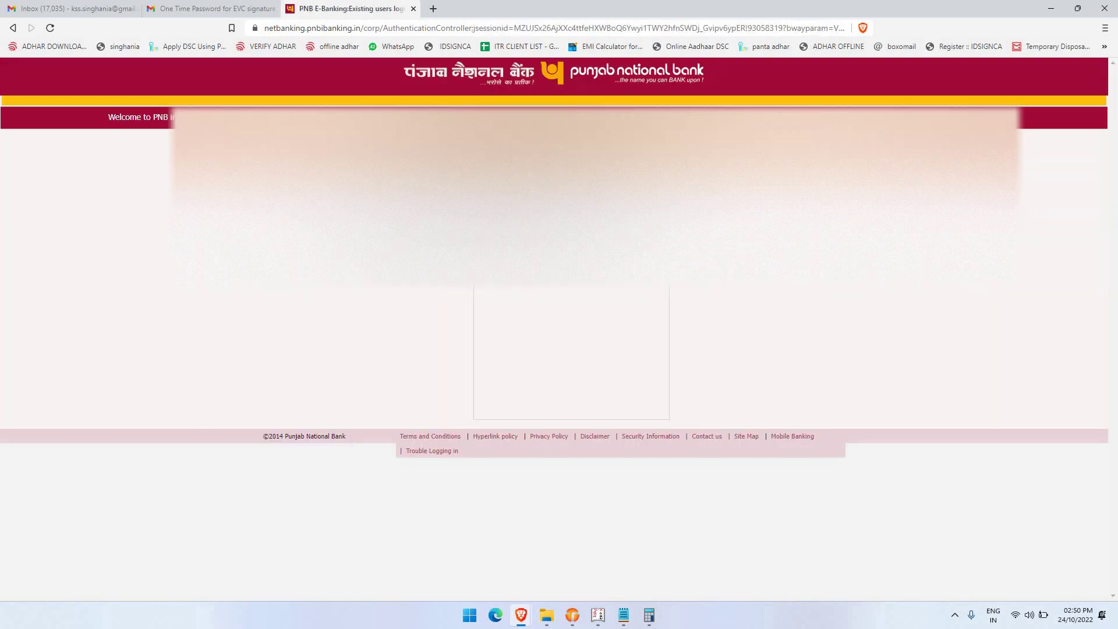
left_click(13, 28)
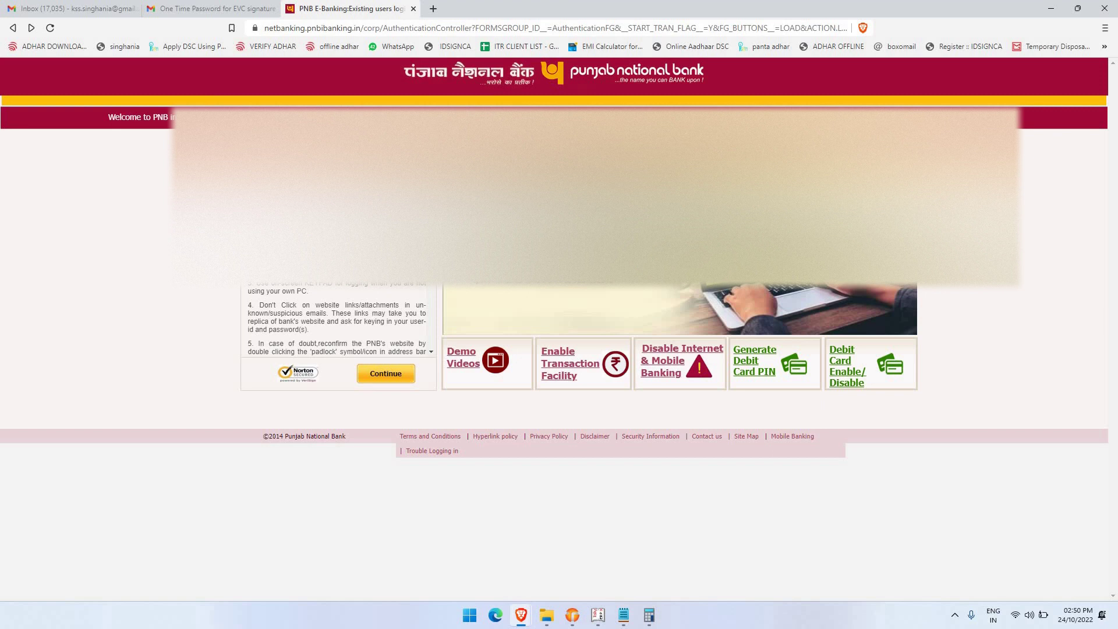
key("Return")
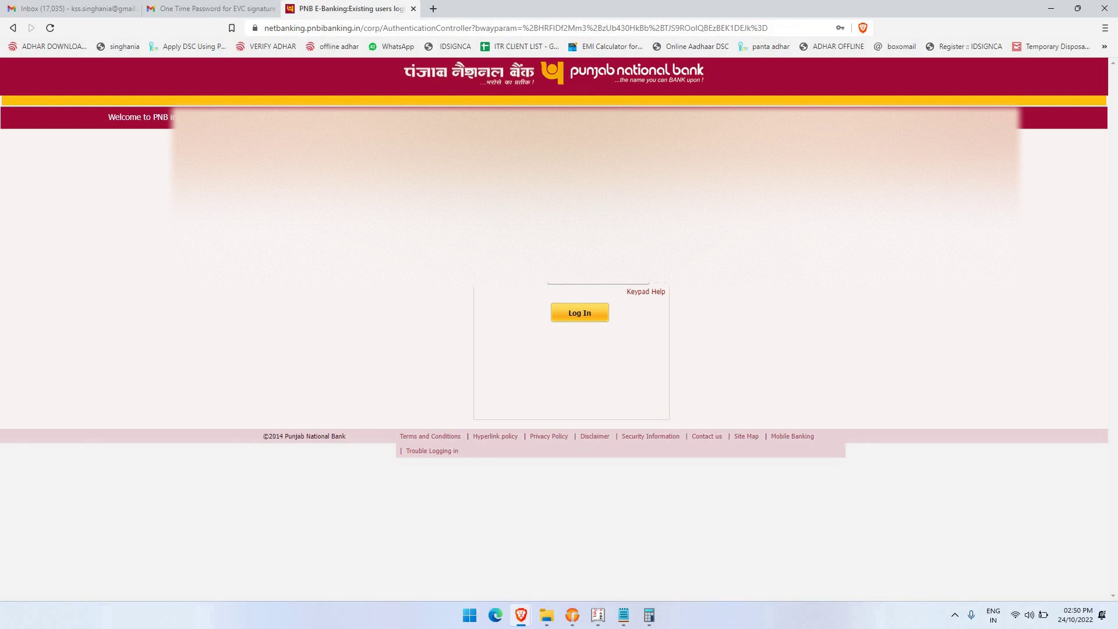
Log in, select the debit account, add a payment remark and continue to the preview
left_click(592, 313)
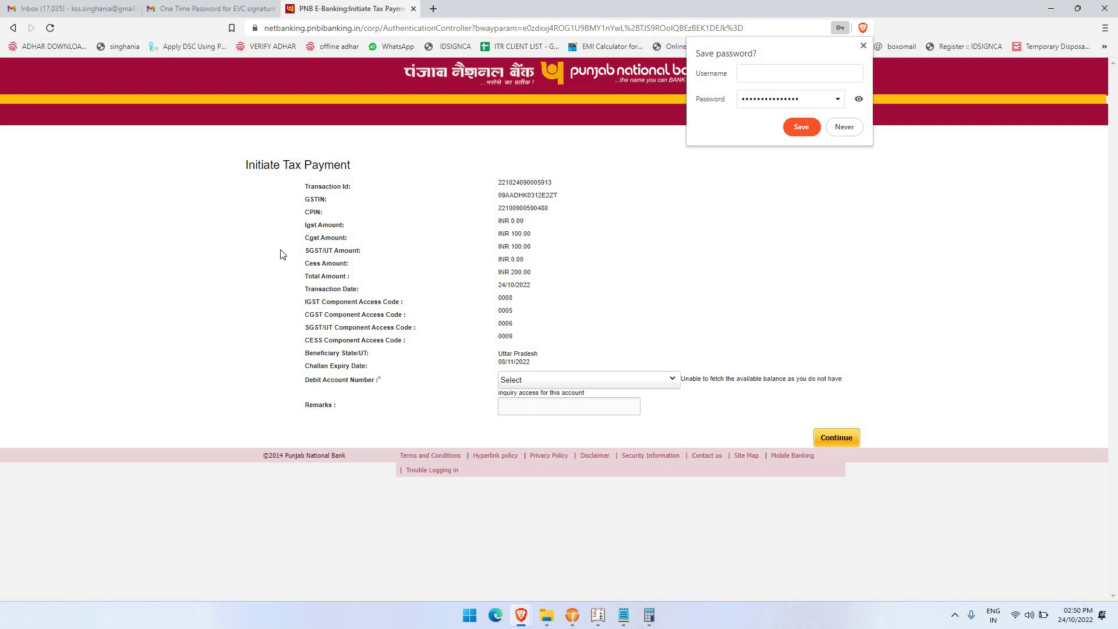
left_click(545, 385)
left_click(545, 399)
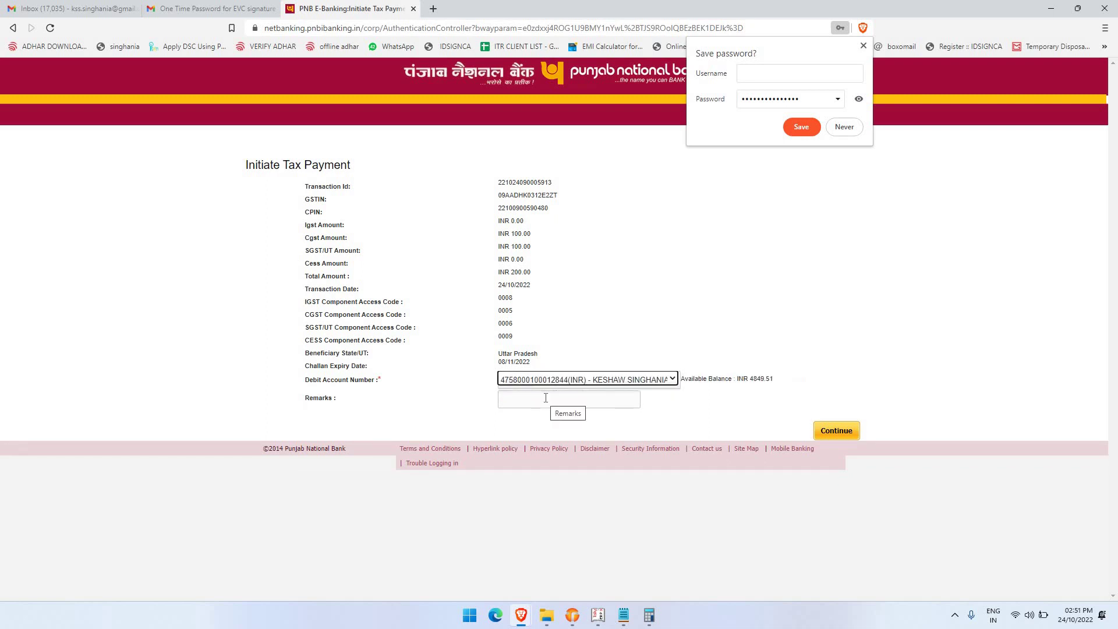
left_click(541, 398)
type("gst singhania")
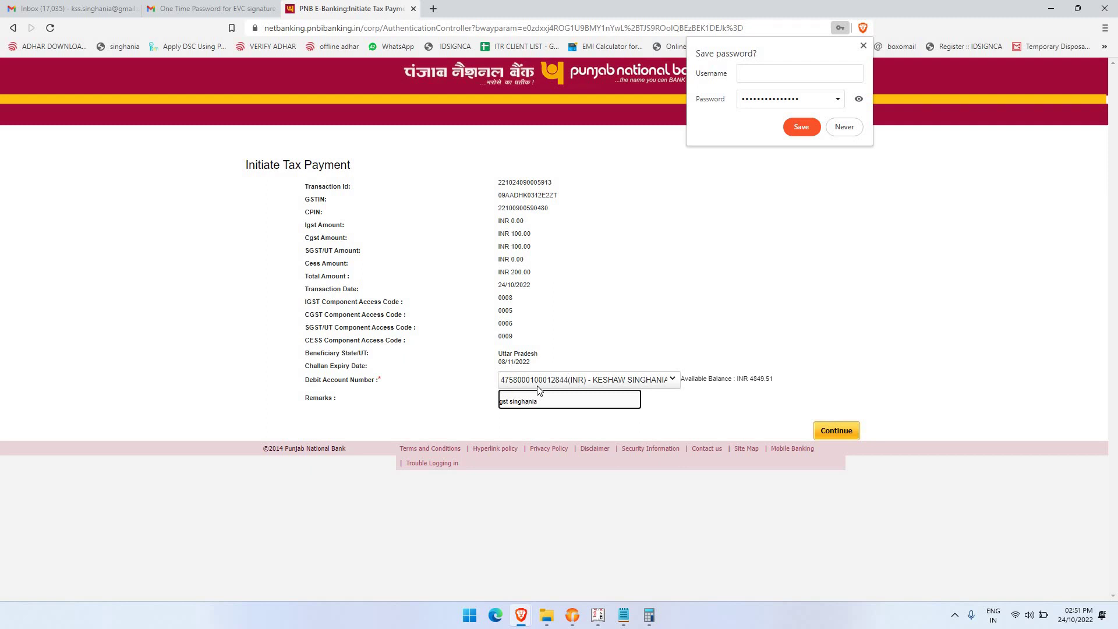
left_click(834, 436)
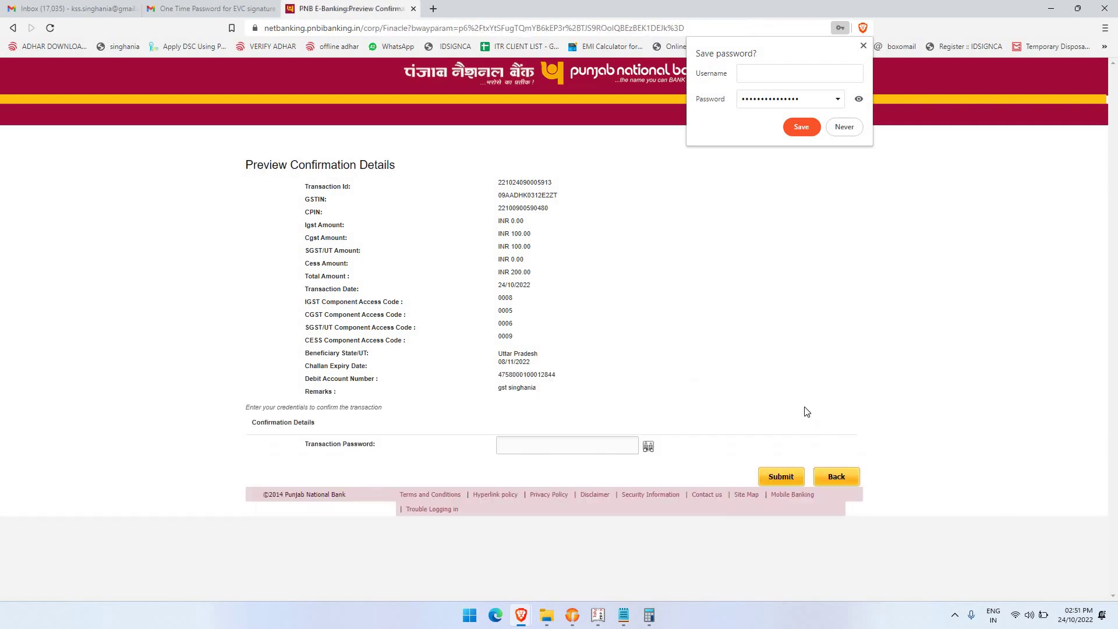